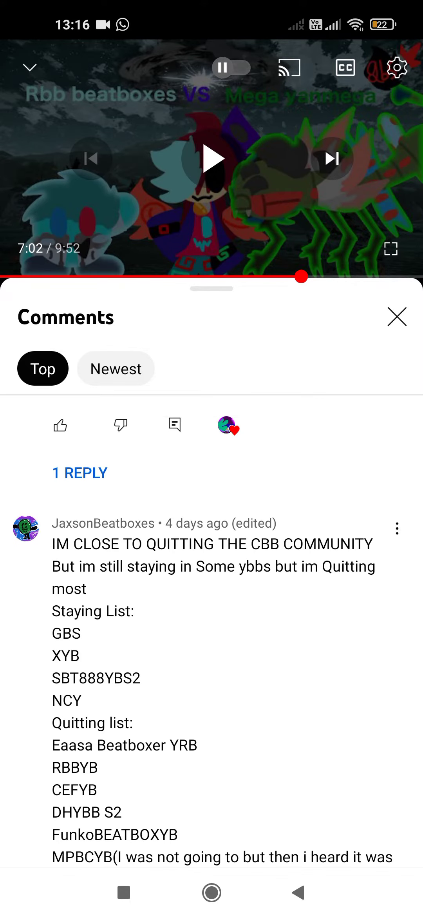
scroll(211, 609, "down", 1)
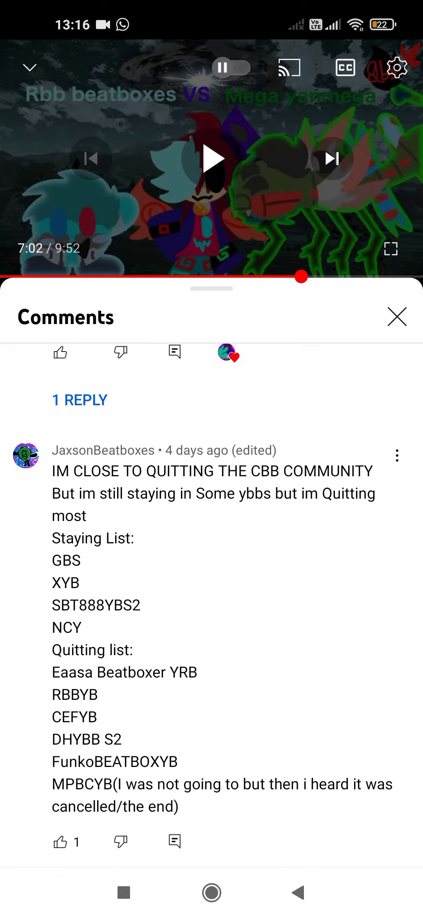
scroll(212, 609, "down", 1)
scroll(211, 610, "down", 1)
Open the single reply under JaxsonBeatboxes' comment about quitting the CBB community
left_click(129, 821)
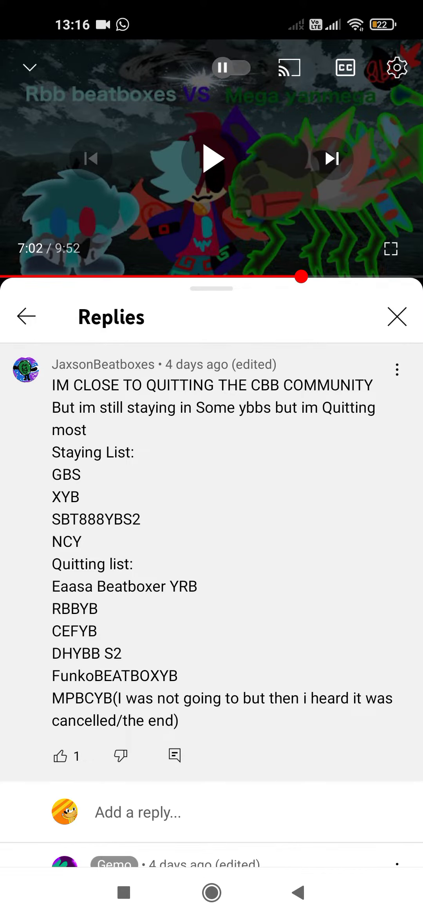
Leave a short reply draft unsent and switch to the My YBB note in Notes
left_click(138, 812)
type("He qui")
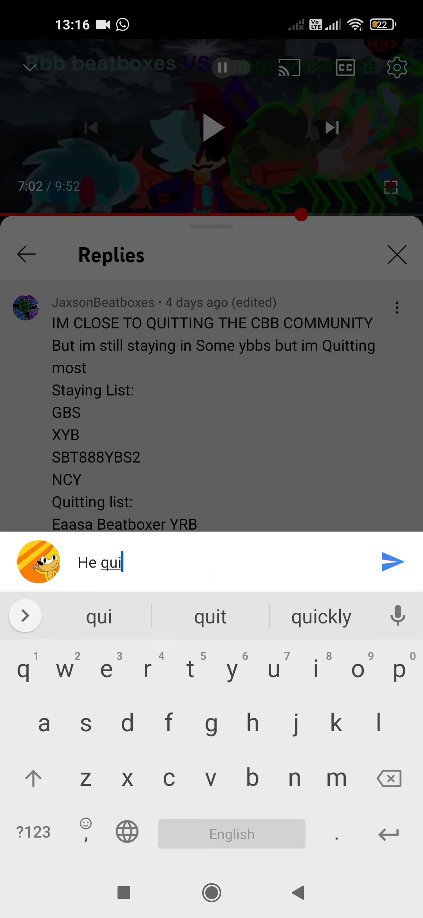
type("t DH")
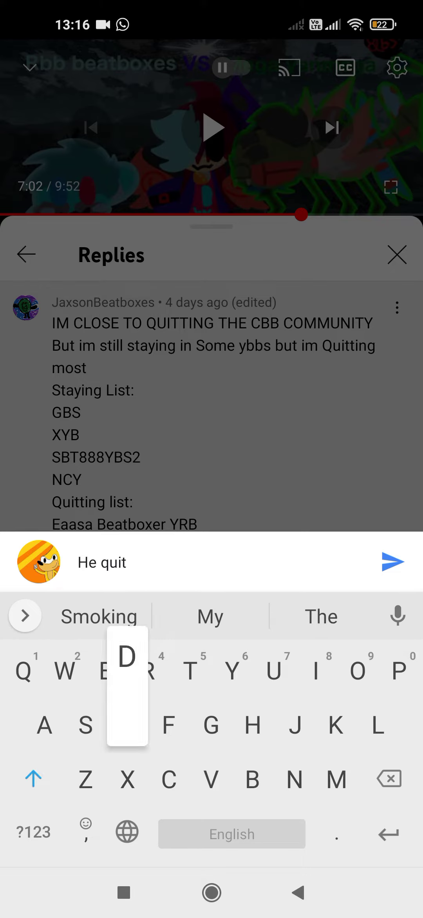
type("YBB")
left_click(33, 778)
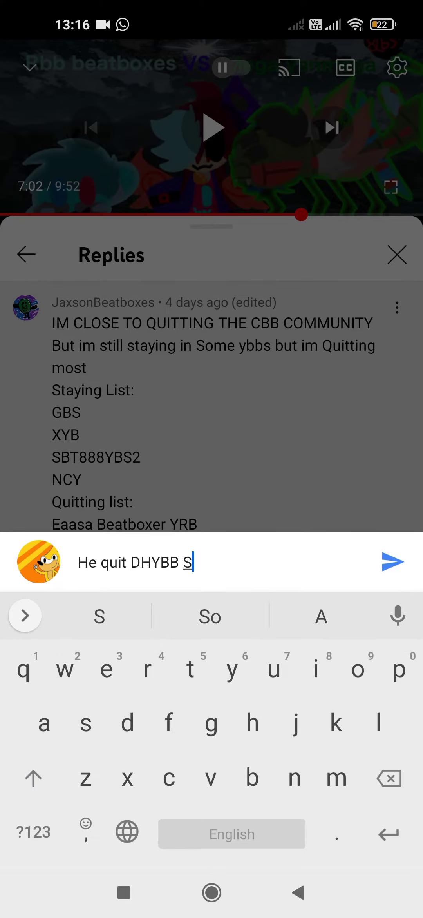
type("2")
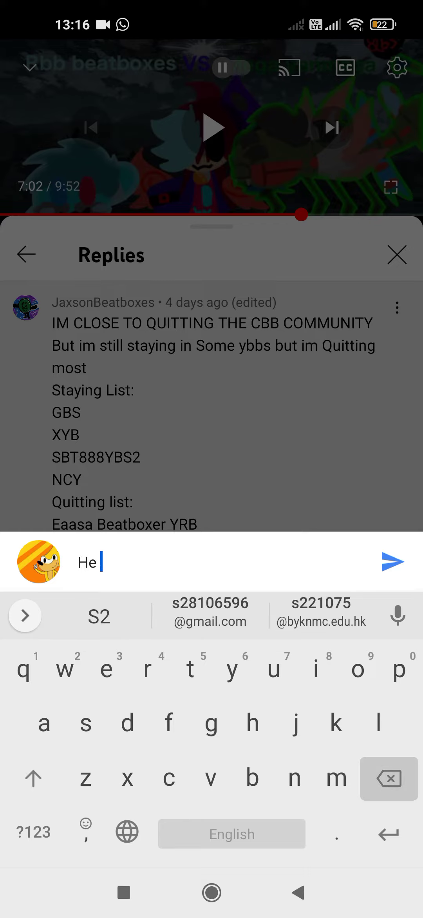
left_click(298, 891)
left_click(123, 892)
left_click(314, 502)
scroll(212, 502, "down", 10)
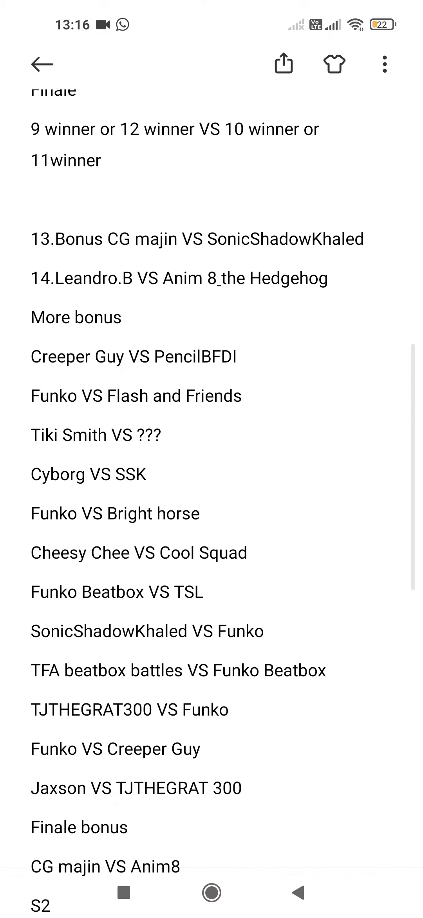
scroll(212, 502, "down", 5)
scroll(212, 501, "down", 3)
scroll(211, 502, "down", 1)
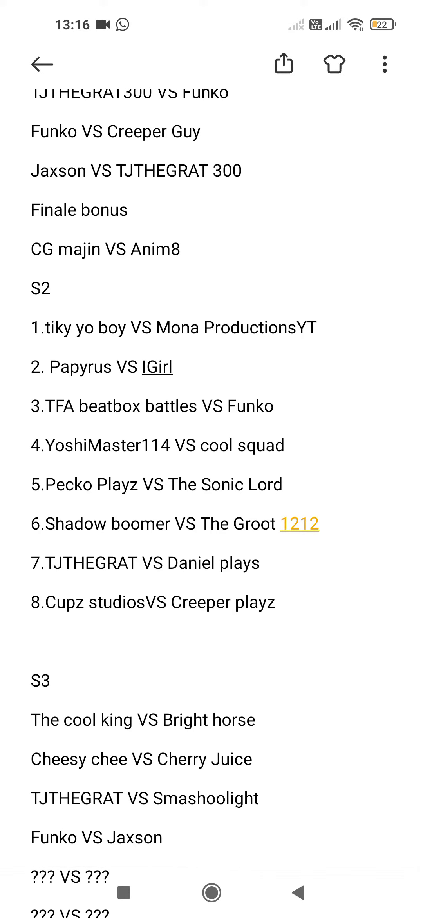
Start editing the My YBB note at its S2 battle matchups
left_click(285, 446)
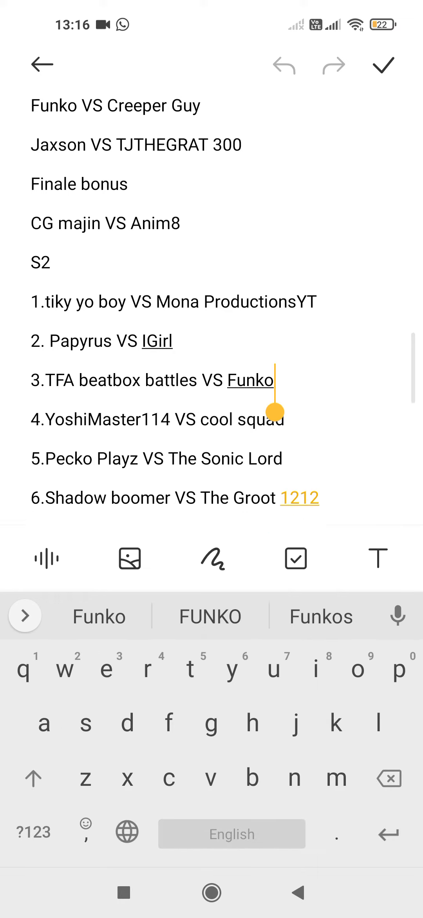
scroll(211, 308, "down", 2)
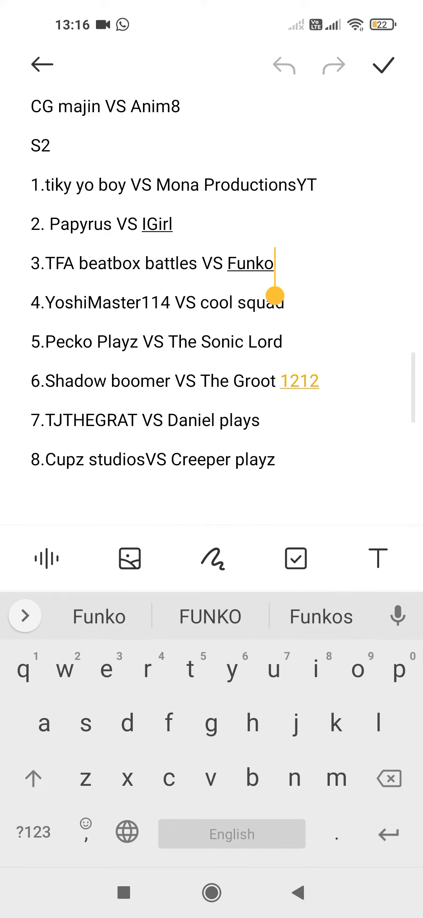
scroll(212, 308, "down", 1)
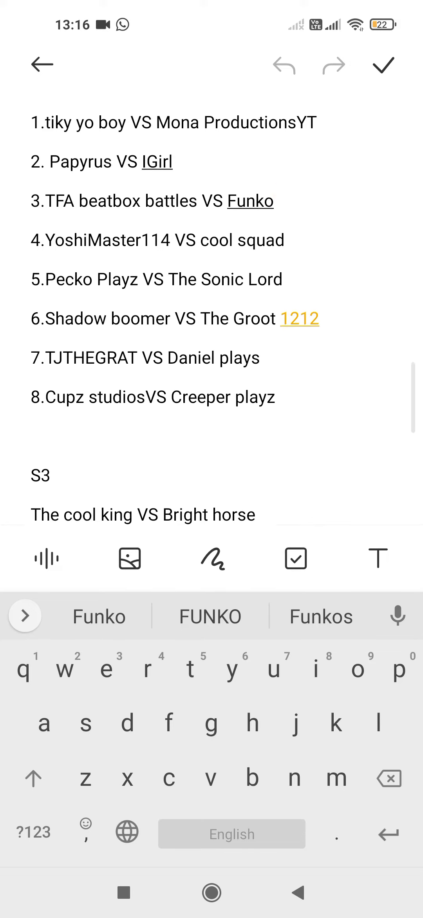
scroll(212, 308, "down", 1)
scroll(212, 309, "up", 2)
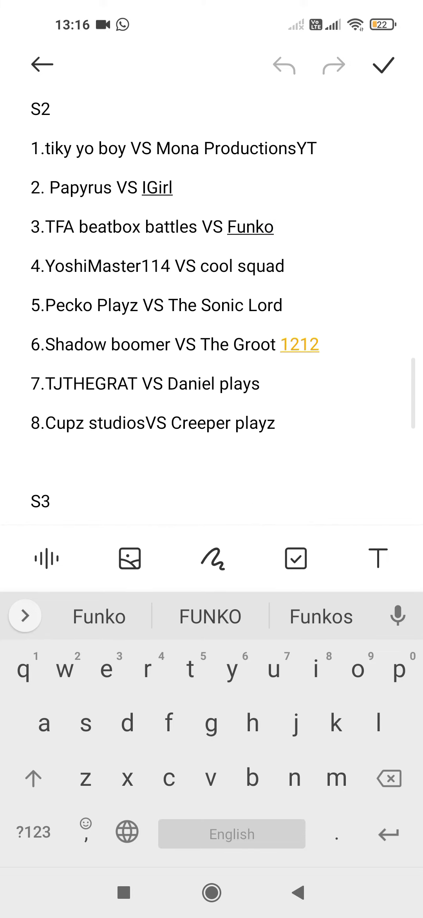
scroll(212, 308, "up", 1)
scroll(212, 308, "up", 1)
scroll(212, 308, "up", 2)
scroll(212, 308, "up", 5)
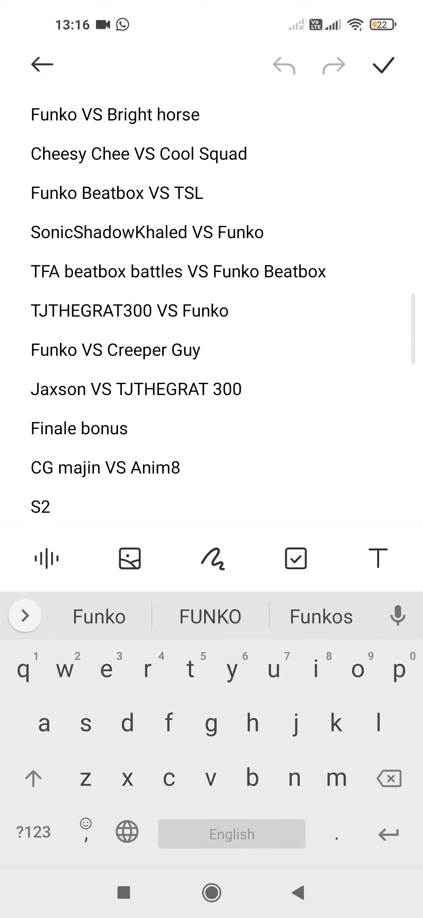
scroll(212, 309, "down", 1)
scroll(211, 308, "up", 1)
scroll(211, 308, "up", 5)
scroll(212, 308, "up", 1)
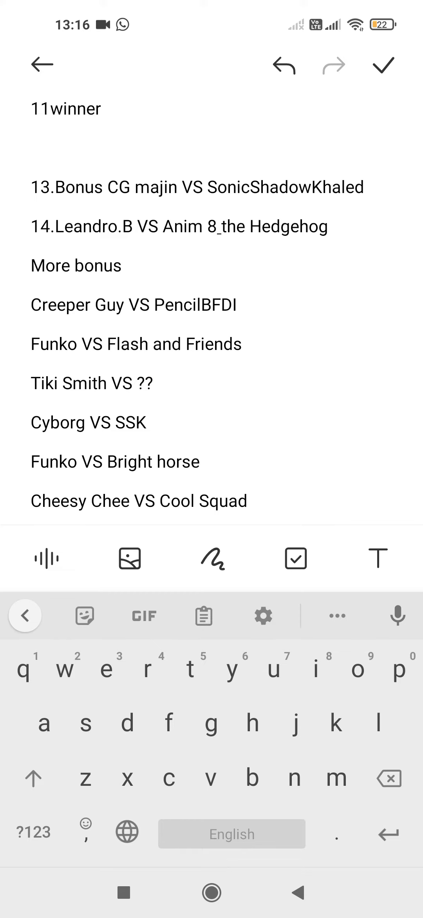
scroll(222, 301, "down", 2)
scroll(222, 301, "down", 4)
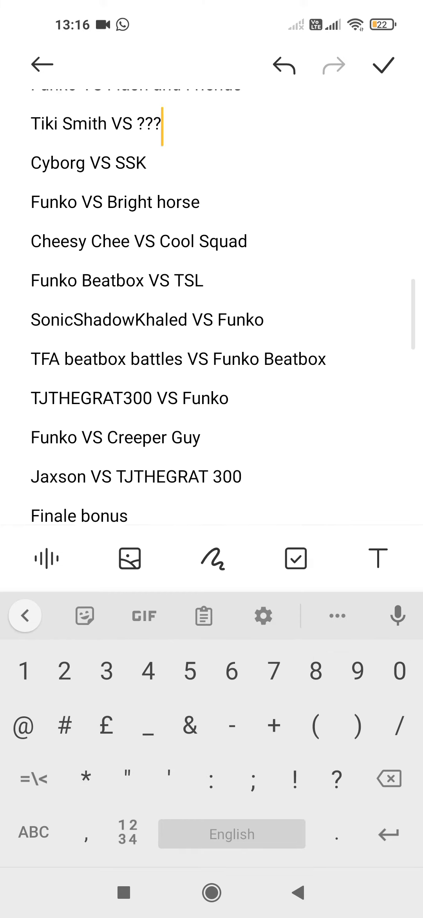
scroll(222, 301, "down", 4)
scroll(222, 301, "down", 1)
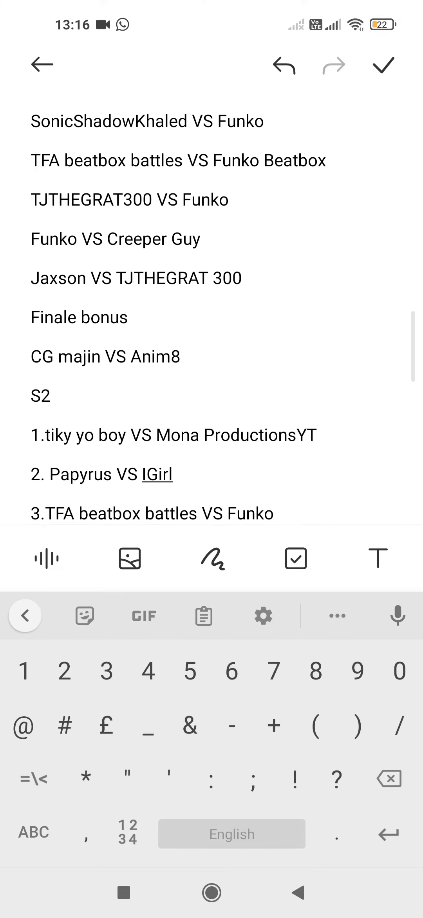
scroll(223, 301, "down", 1)
scroll(212, 301, "up", 1)
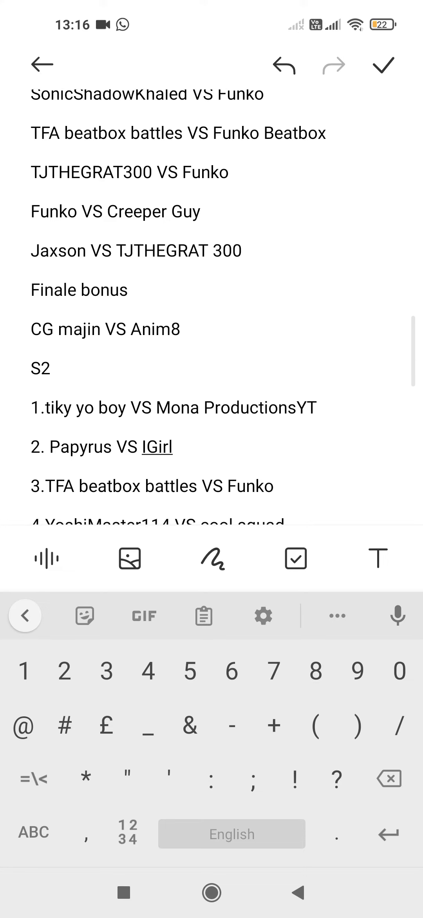
scroll(222, 301, "down", 1)
scroll(223, 301, "down", 2)
scroll(223, 301, "down", 3)
scroll(222, 309, "up", 1)
scroll(211, 301, "up", 5)
scroll(212, 301, "up", 3)
scroll(212, 301, "up", 1)
scroll(212, 301, "up", 2)
scroll(212, 301, "up", 2)
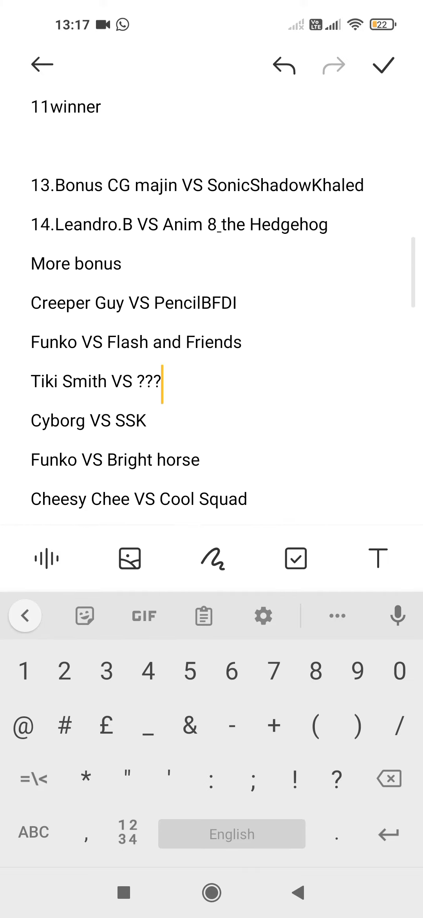
scroll(212, 301, "up", 1)
scroll(211, 301, "up", 3)
scroll(212, 301, "down", 8)
scroll(211, 301, "down", 5)
scroll(211, 301, "down", 2)
scroll(212, 301, "down", 5)
scroll(211, 302, "down", 4)
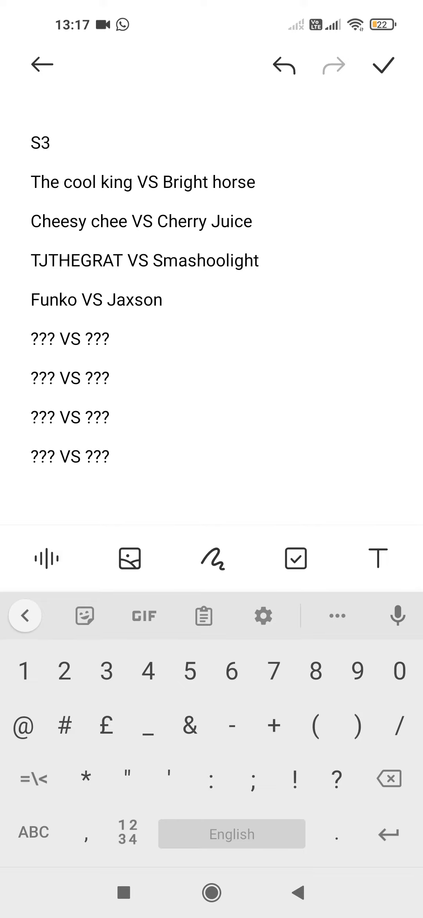
scroll(212, 301, "up", 10)
scroll(212, 301, "up", 10)
scroll(211, 301, "up", 4)
scroll(212, 301, "up", 4)
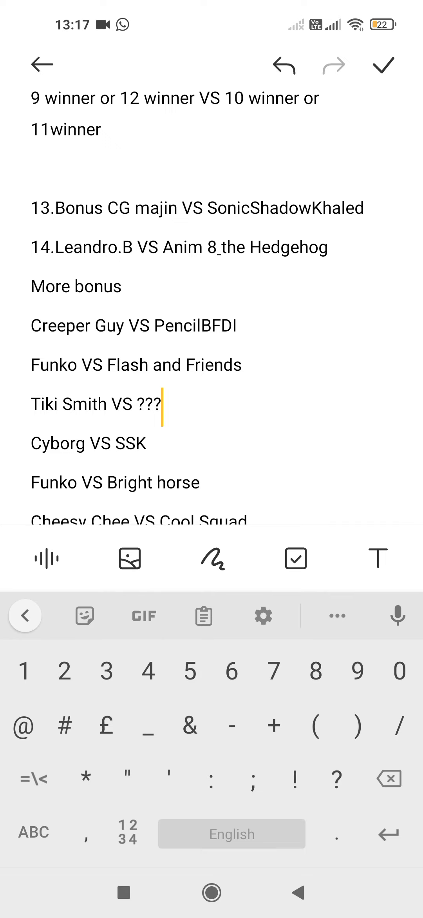
scroll(212, 301, "down", 10)
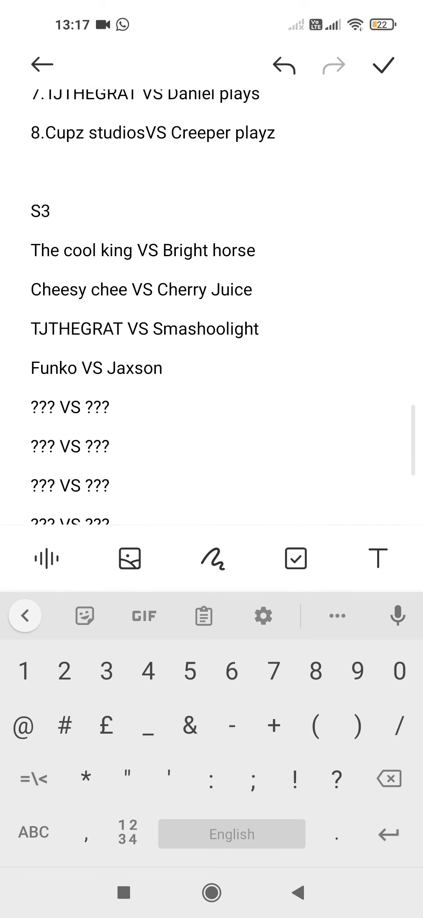
scroll(211, 301, "down", 5)
scroll(212, 301, "up", 2)
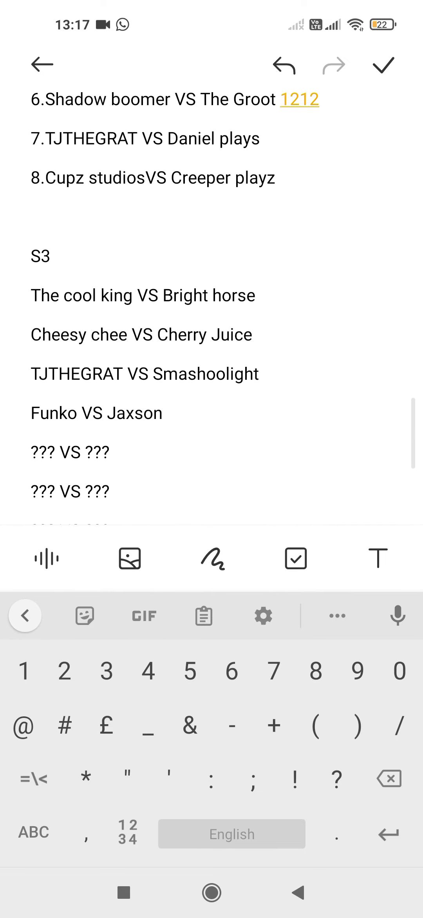